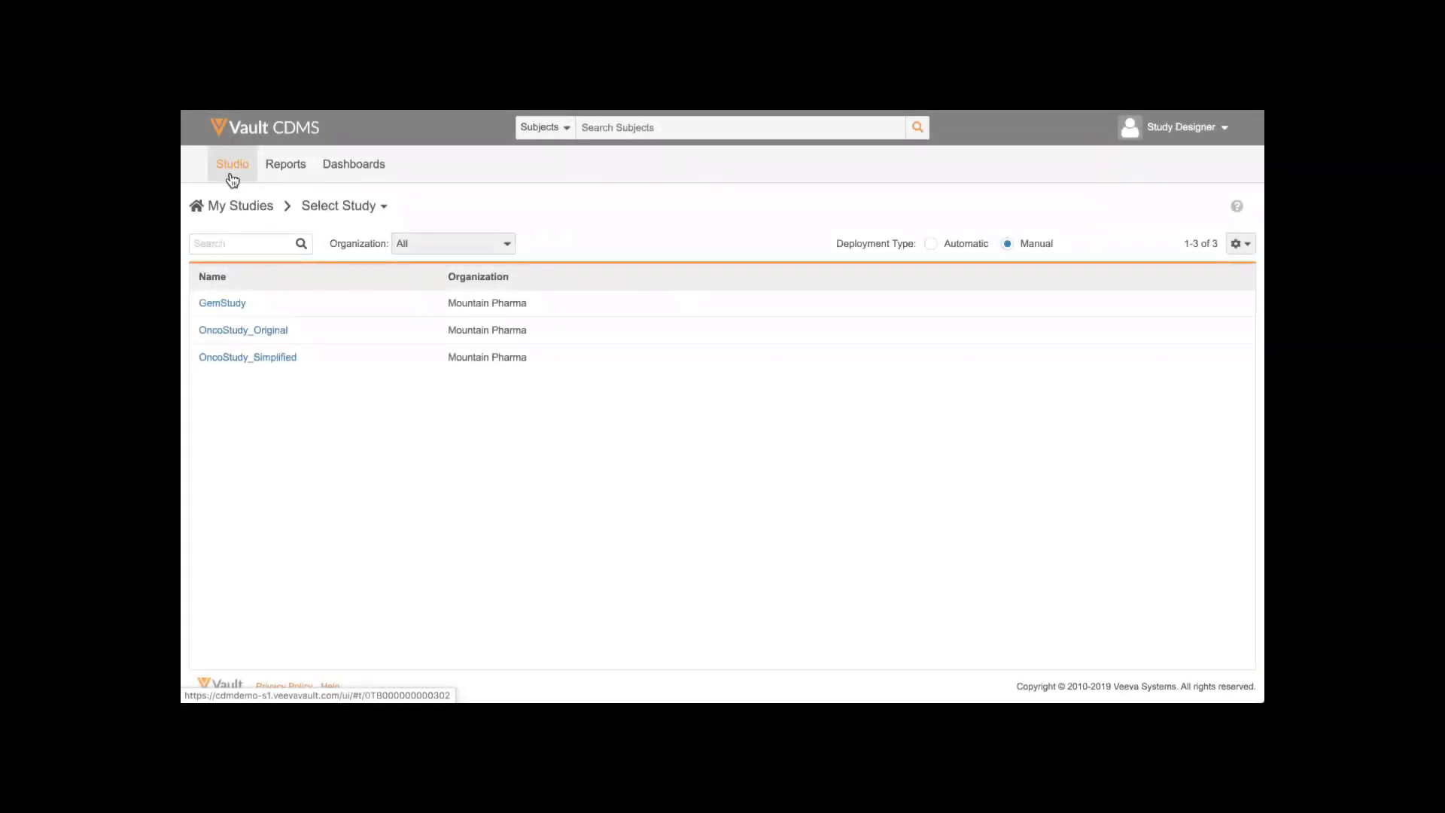
# Step: Open OncoStudy_Original and list its 32 event groups, such as C1–C19
pyautogui.click(269, 341)
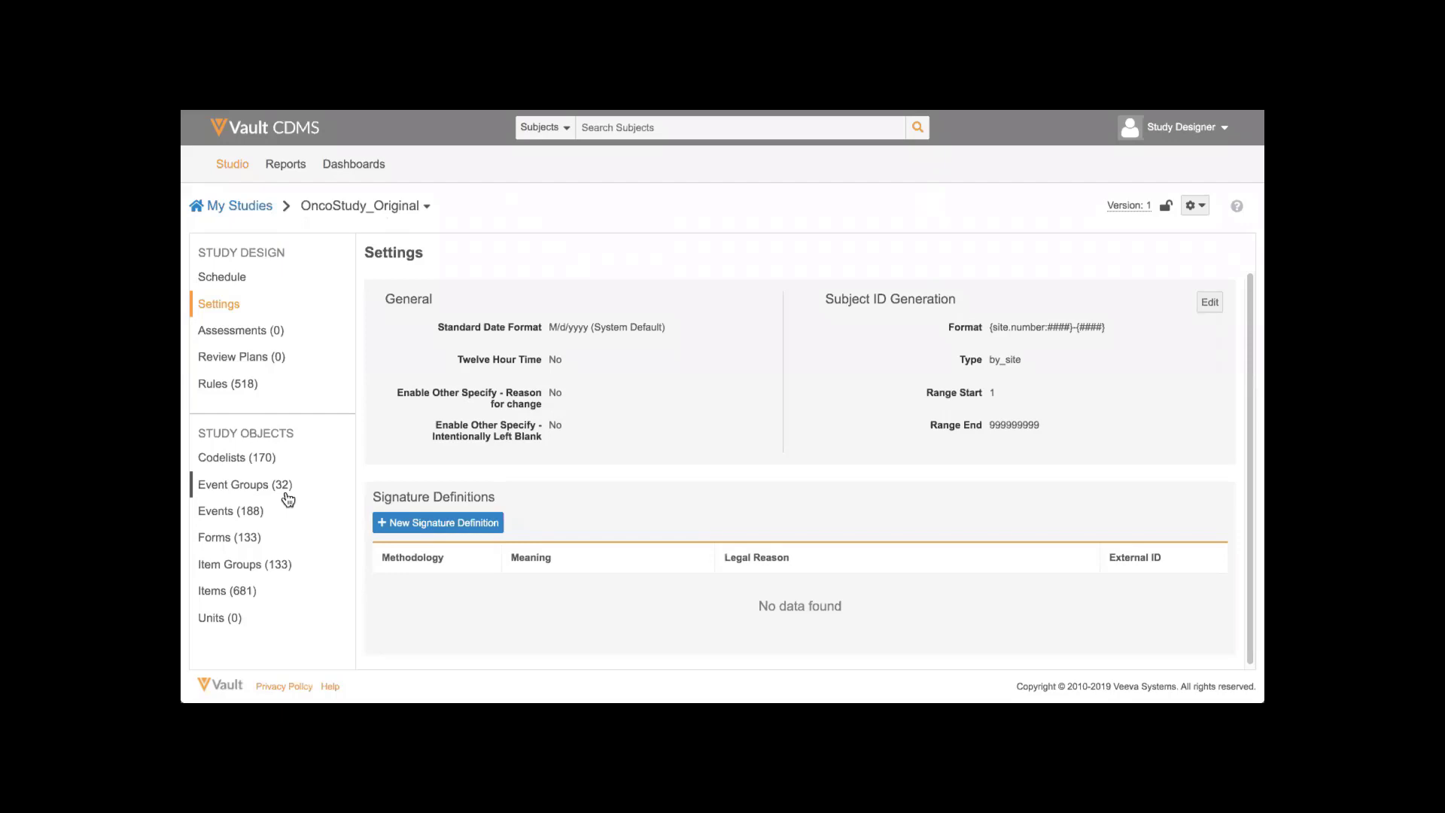
pyautogui.click(252, 493)
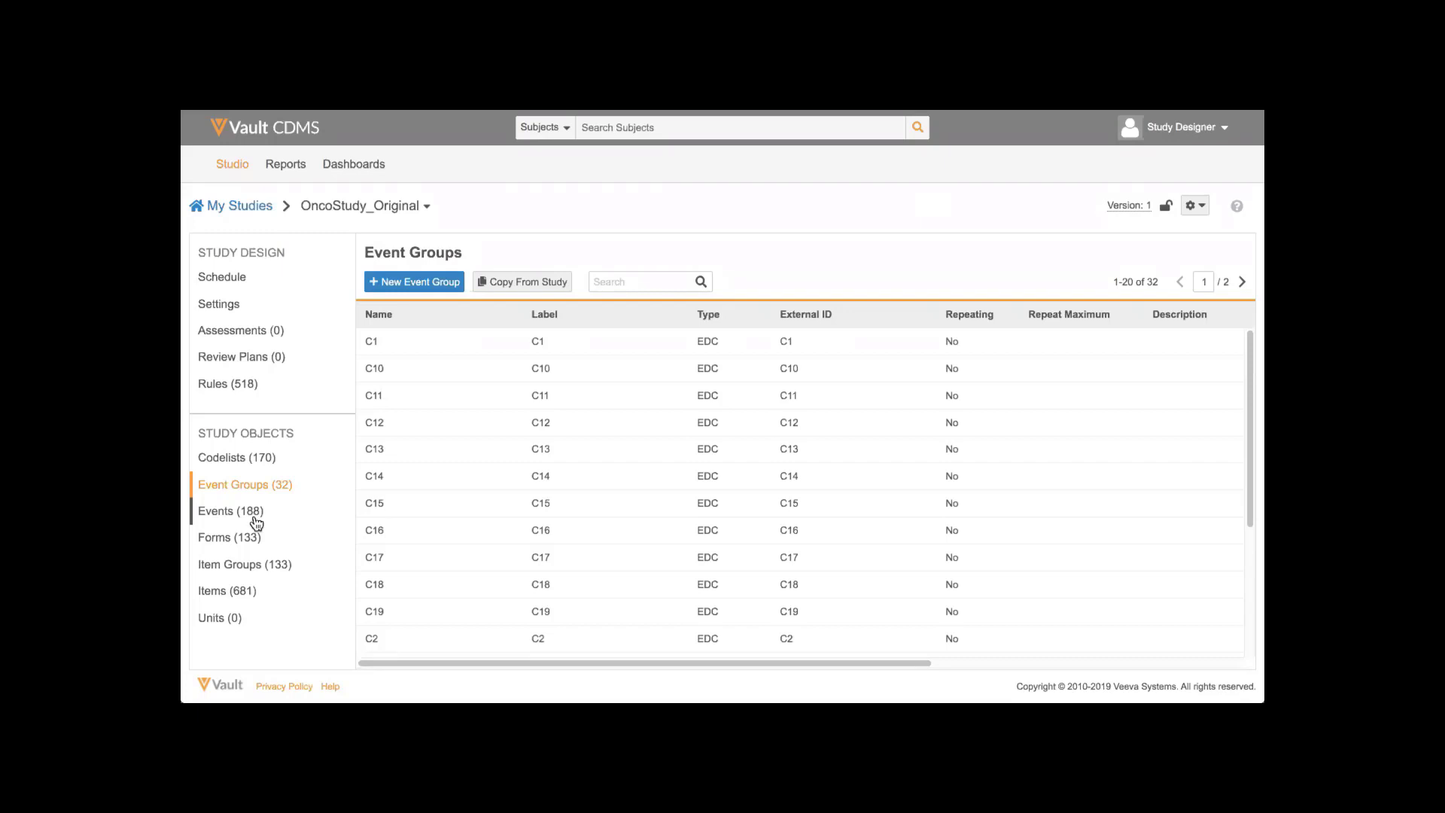
# Step: Switch to OncoStudy_Simplified and show its event groups, including Prescreening and Screening
pyautogui.click(426, 210)
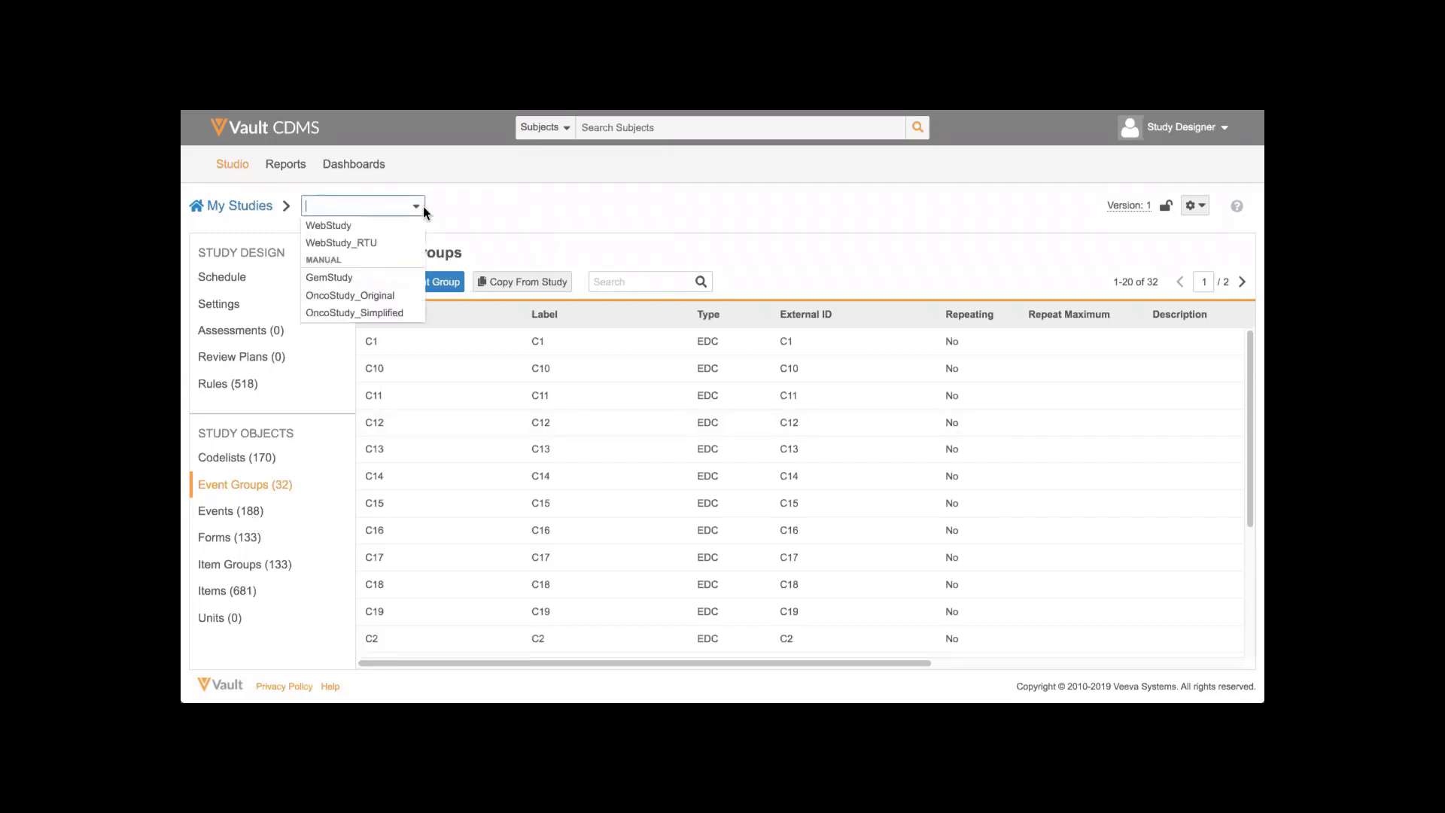
pyautogui.click(392, 316)
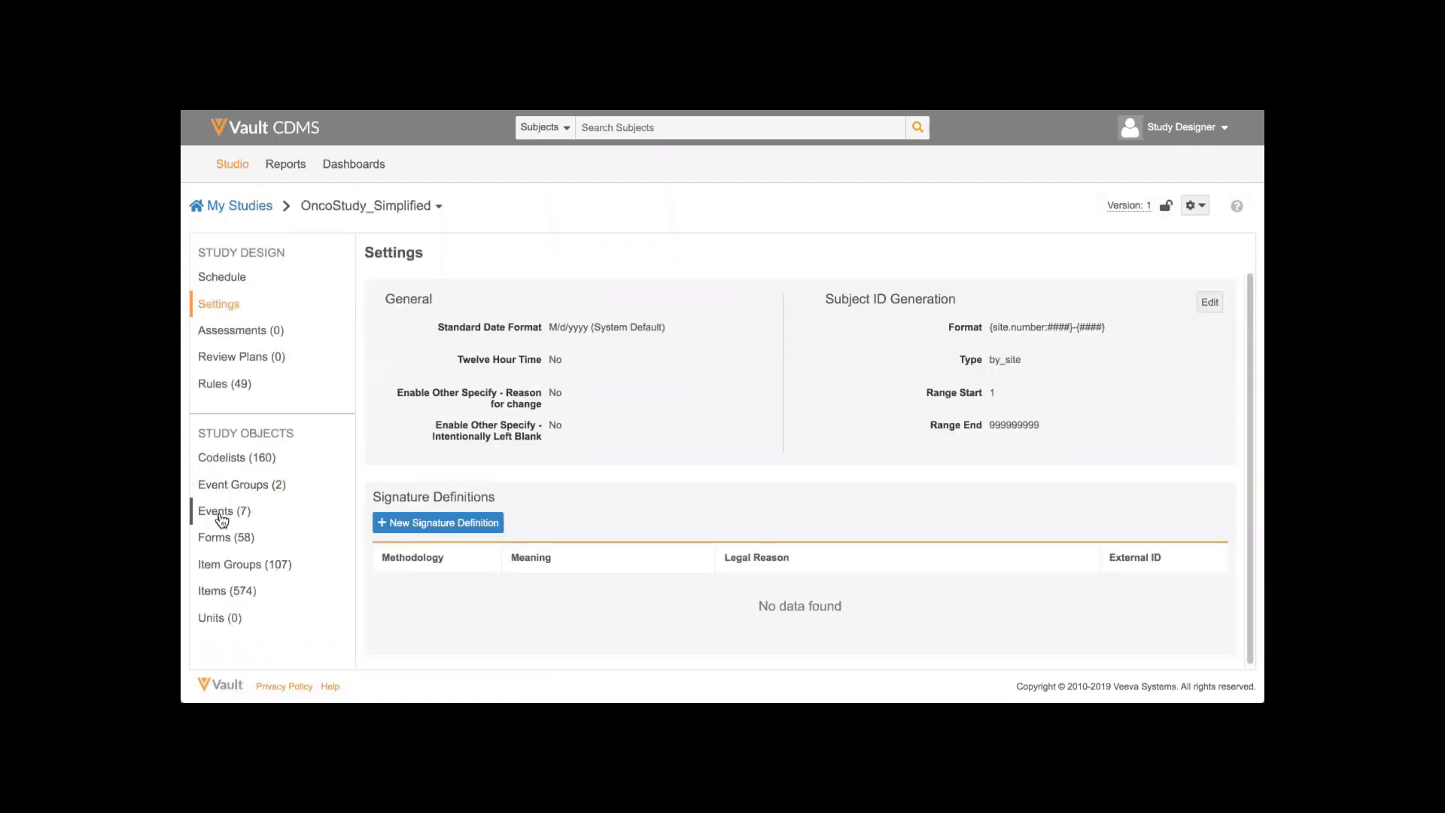
pyautogui.click(235, 488)
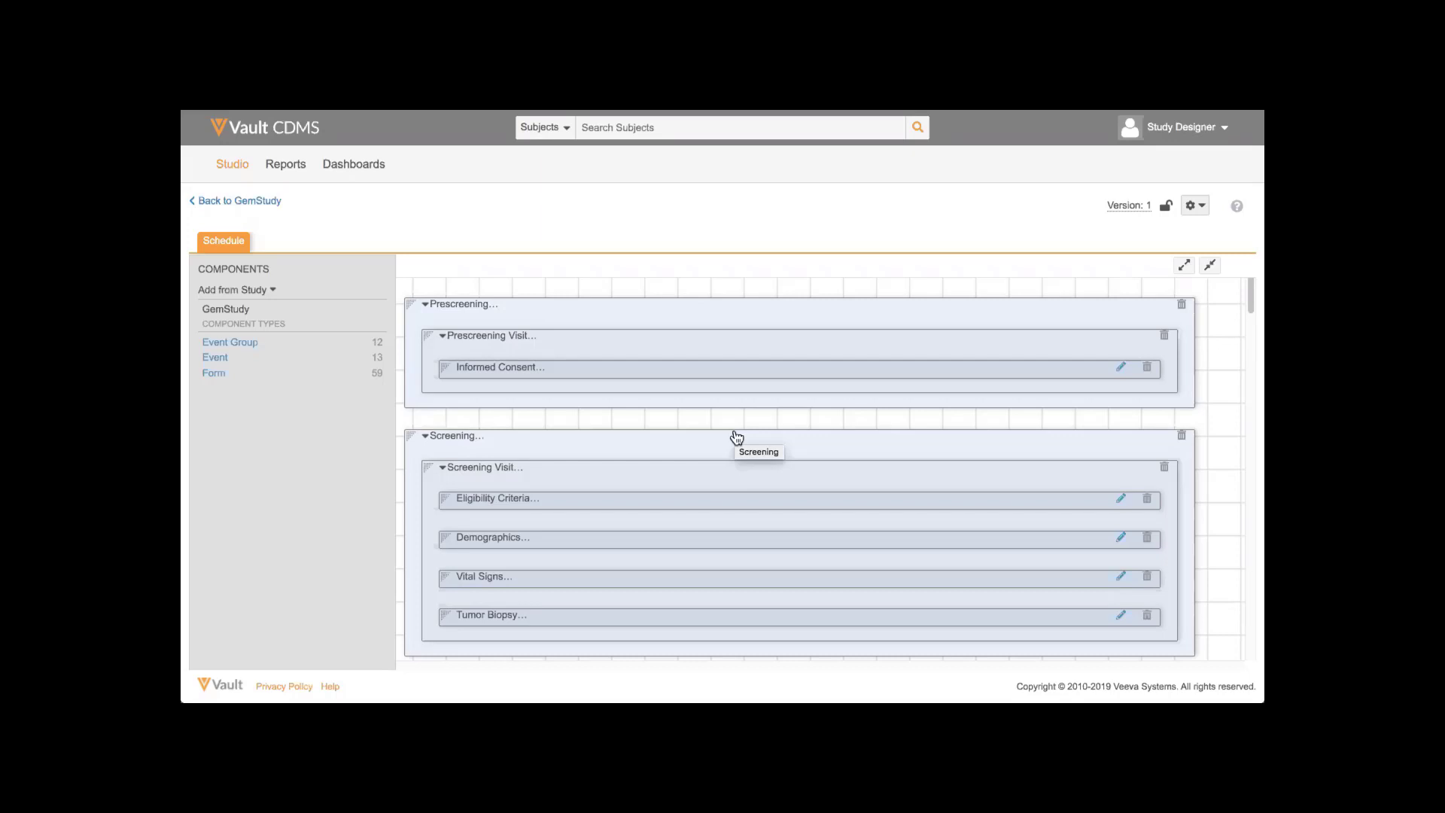
pyautogui.scroll(-1, 728, 389)
# Step: Inspect Screening, Screening Visit and Eligibility Criteria, then Treatment Cycle's repeat maximum of 32
pyautogui.click(728, 390)
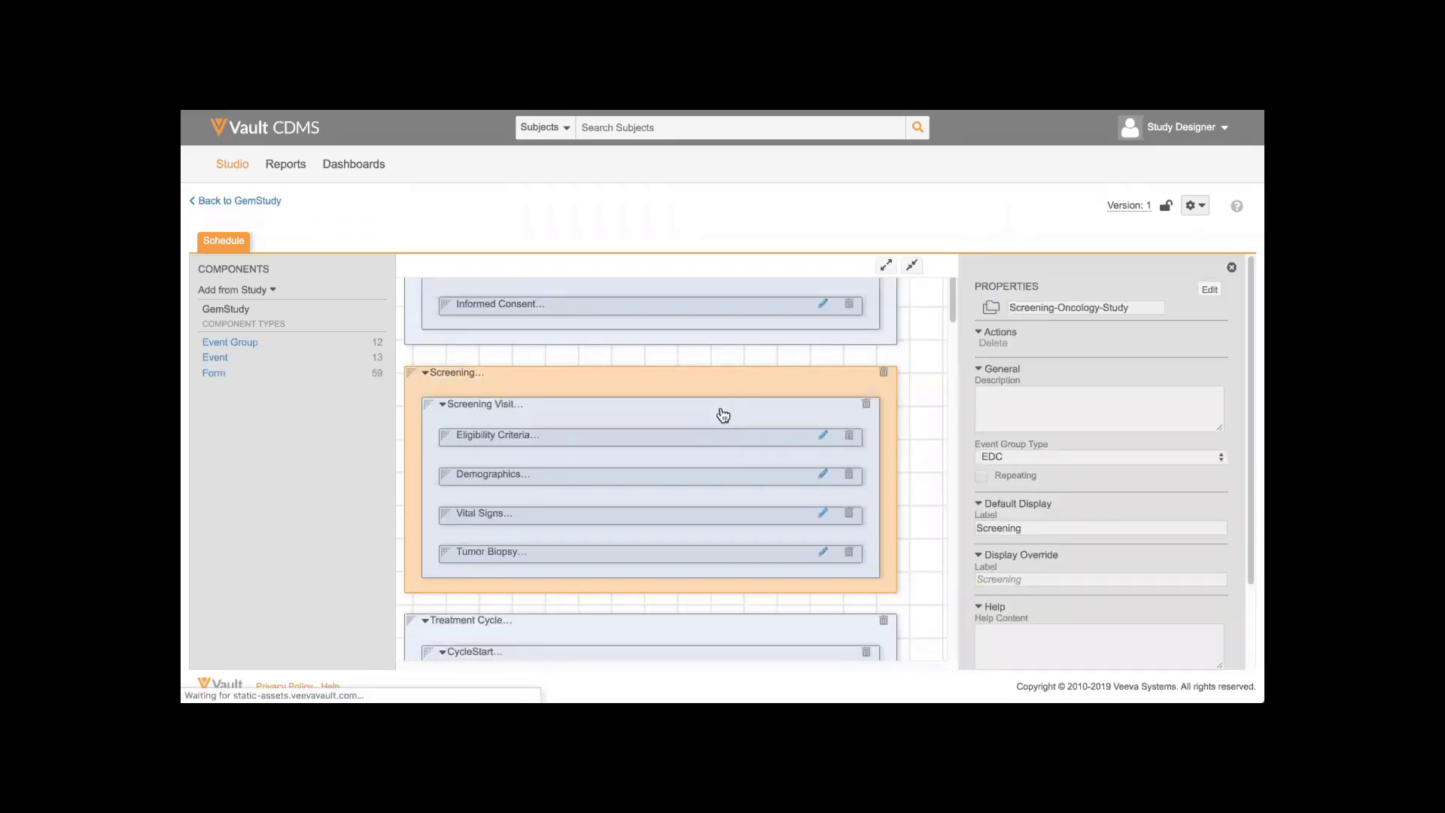
pyautogui.click(724, 414)
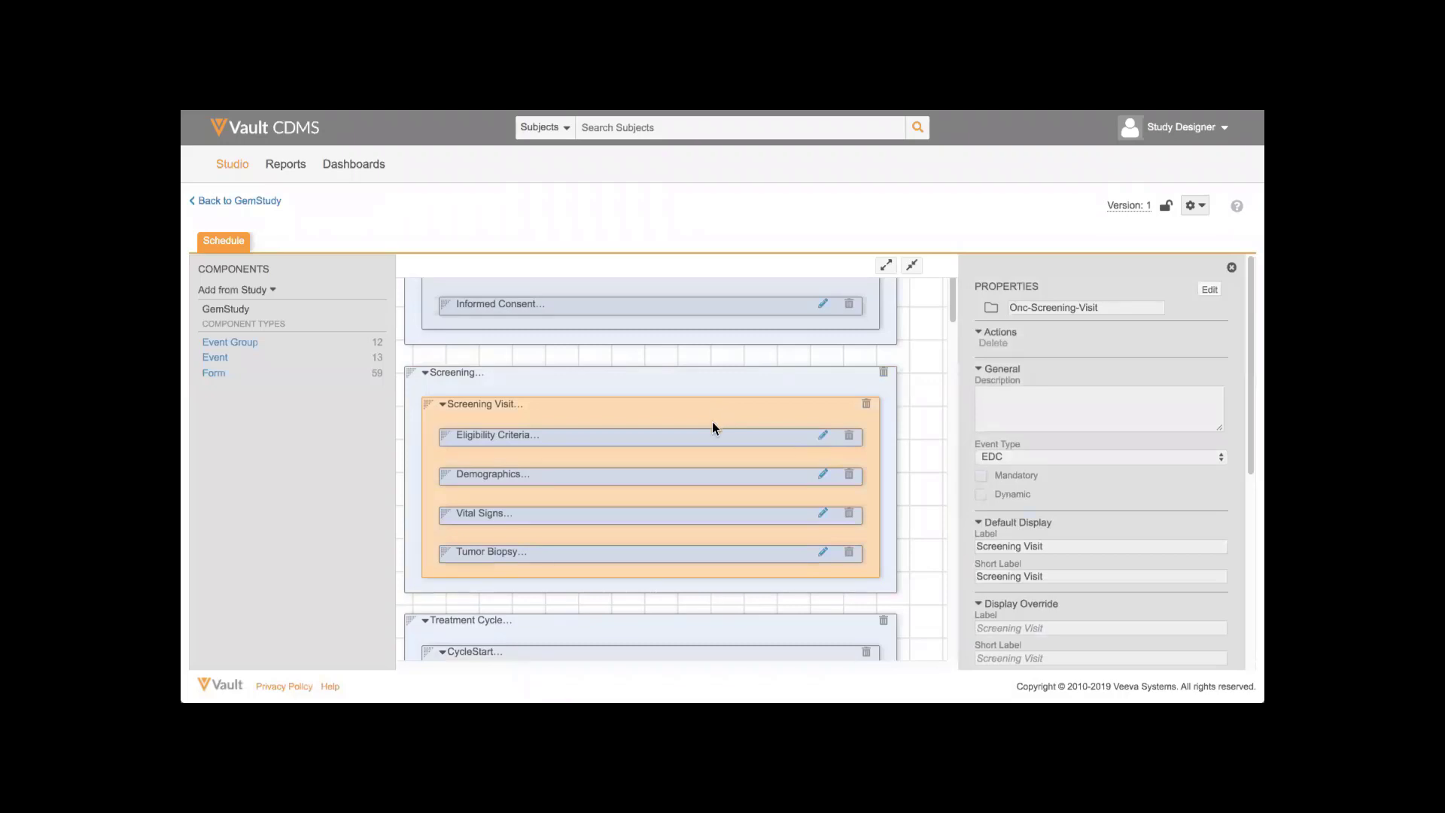
pyautogui.click(710, 443)
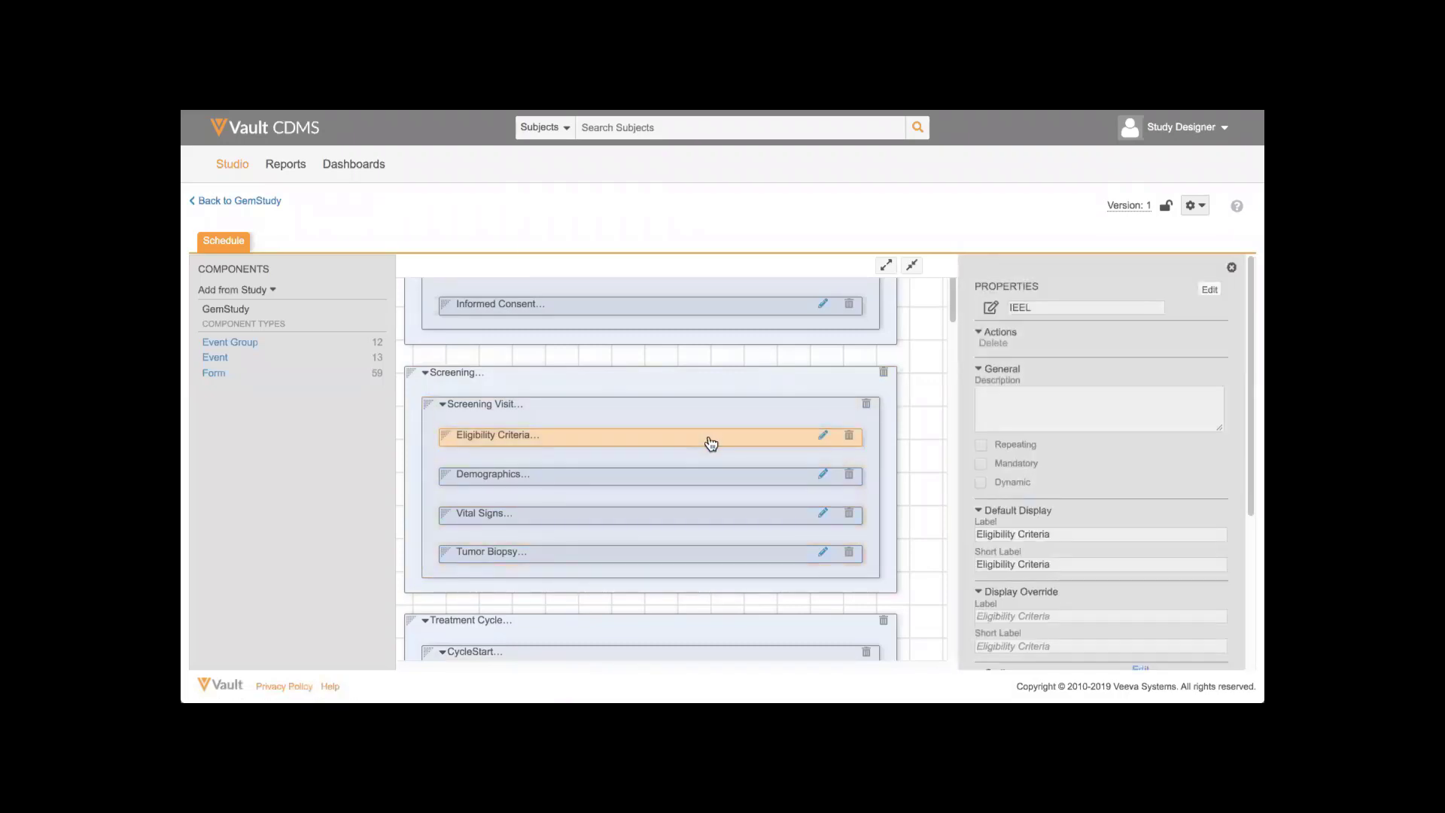
pyautogui.scroll(-3, 709, 437)
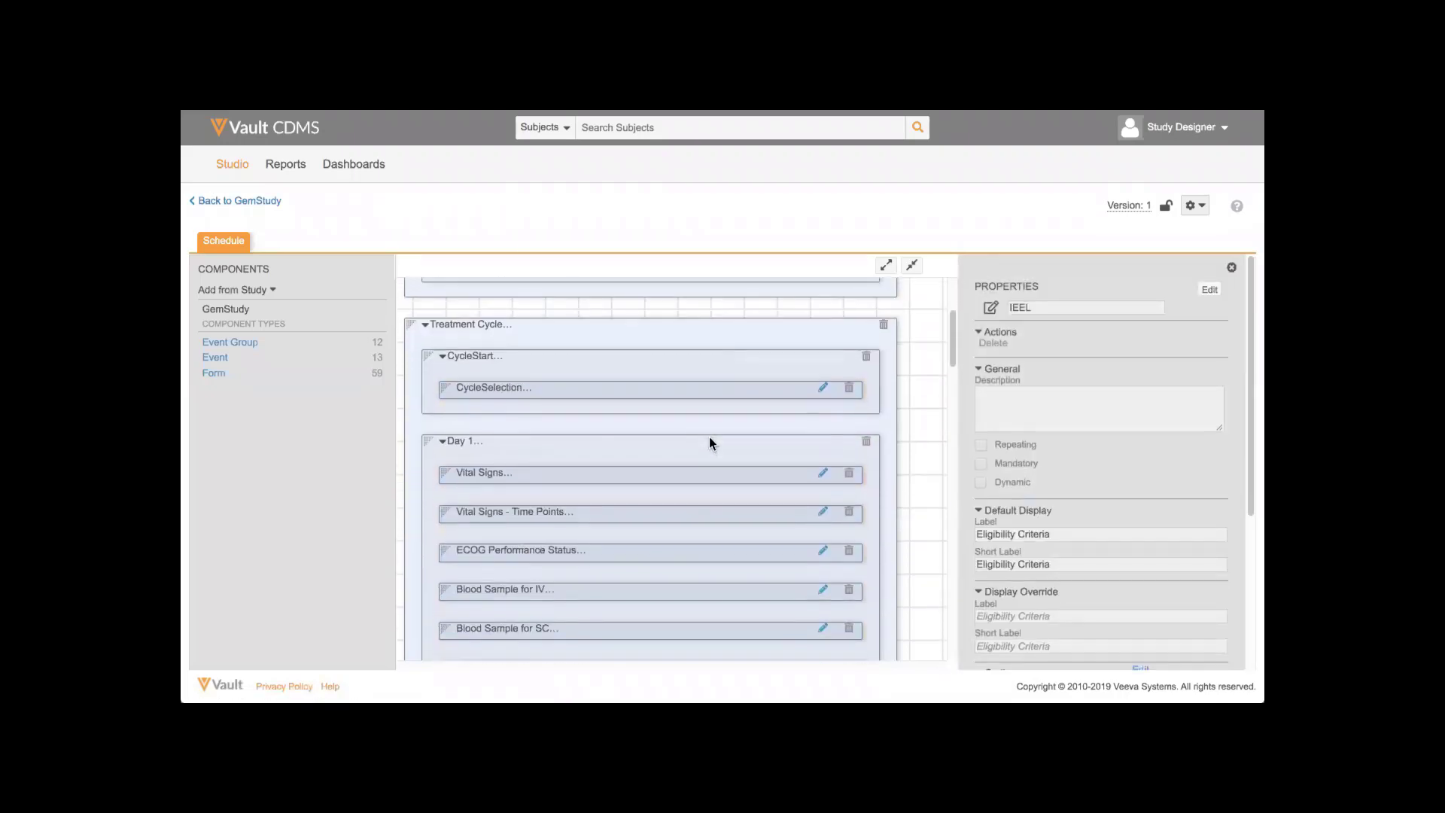
pyautogui.click(627, 330)
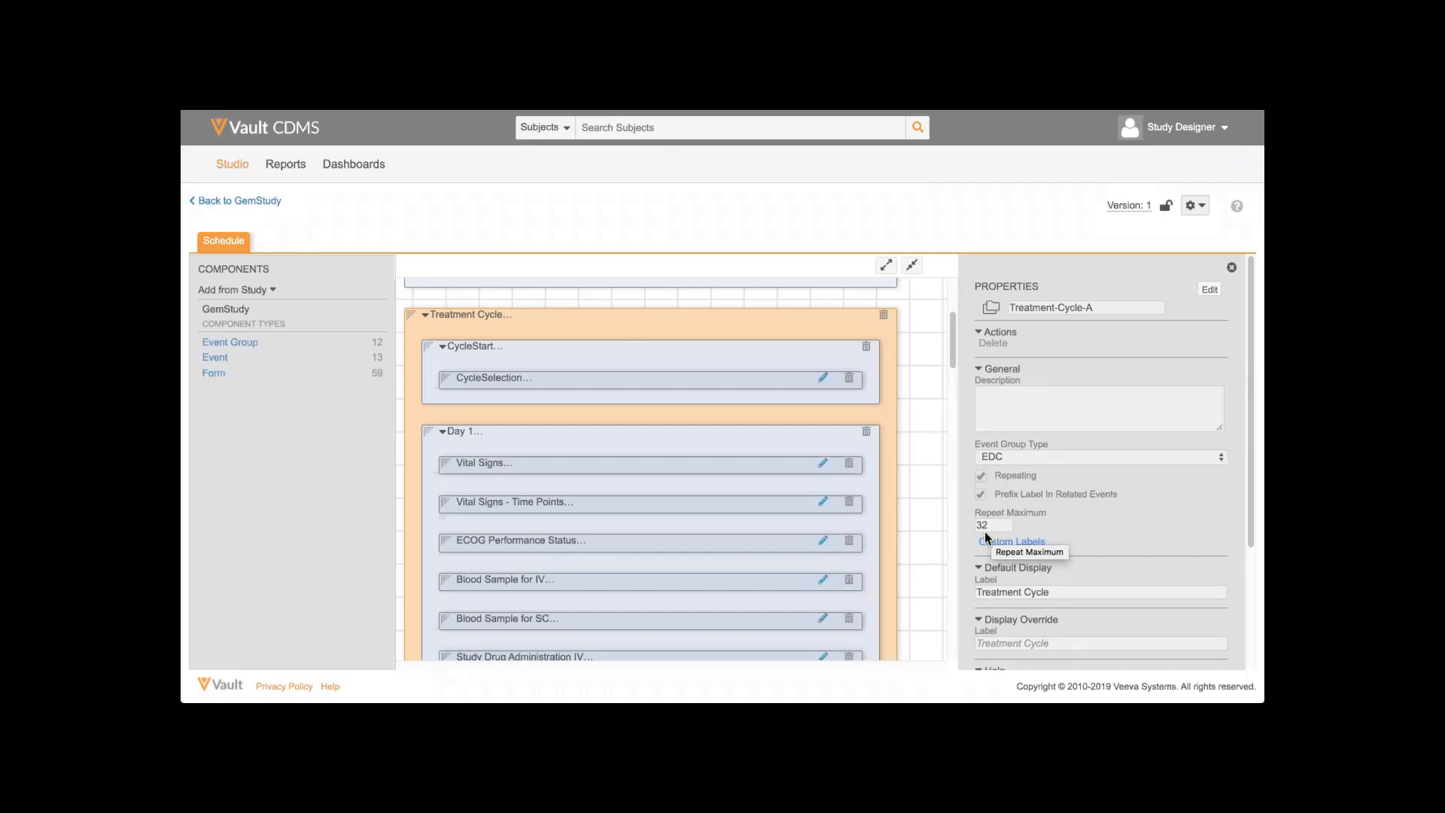
pyautogui.scroll(-3, 841, 491)
pyautogui.scroll(-3, 841, 491)
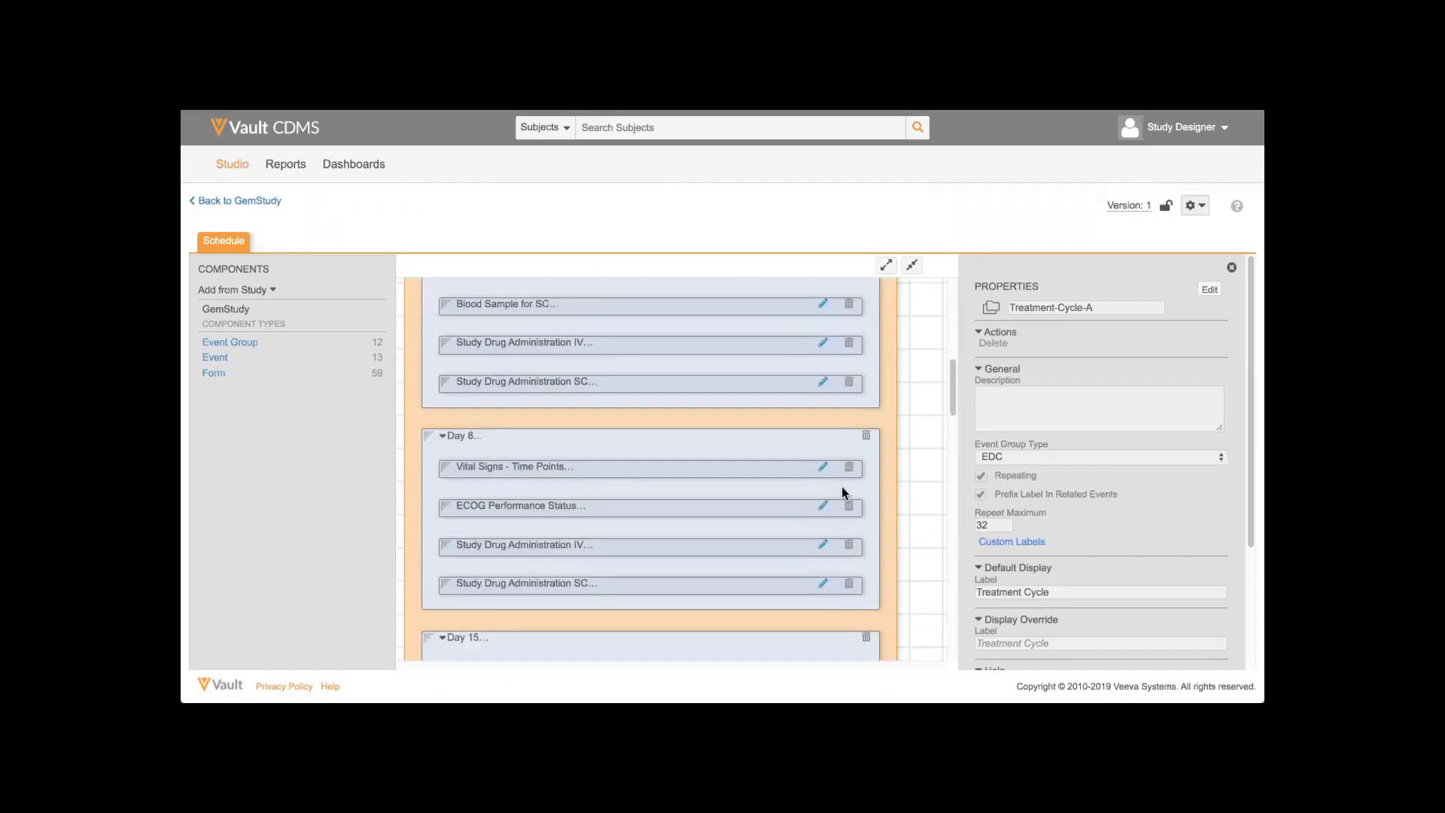
pyautogui.scroll(-1, 841, 490)
pyautogui.scroll(-2, 840, 491)
pyautogui.scroll(-1, 842, 491)
pyautogui.scroll(2, 841, 491)
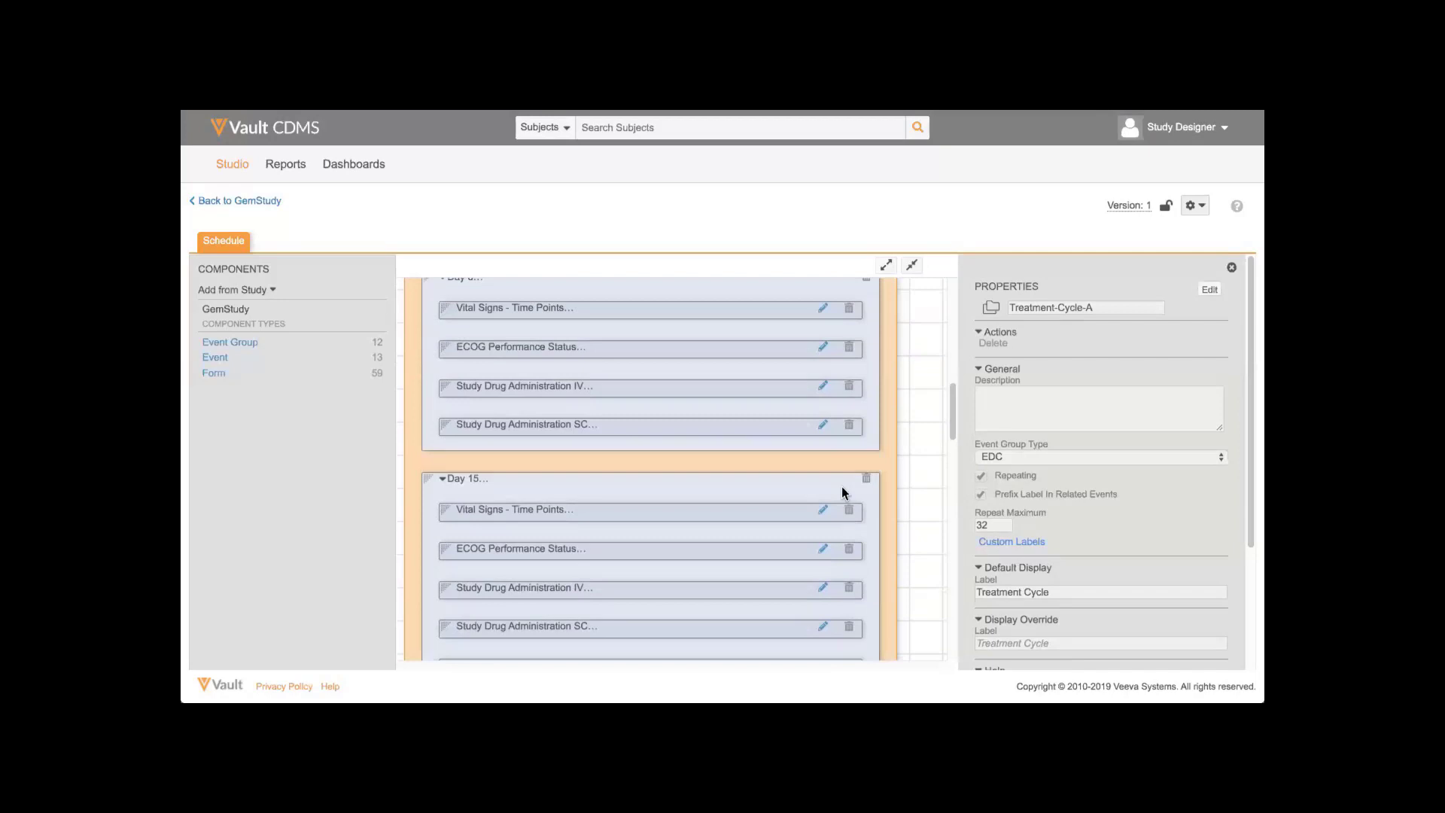
pyautogui.scroll(2, 842, 491)
pyautogui.scroll(1, 842, 491)
pyautogui.scroll(2, 841, 491)
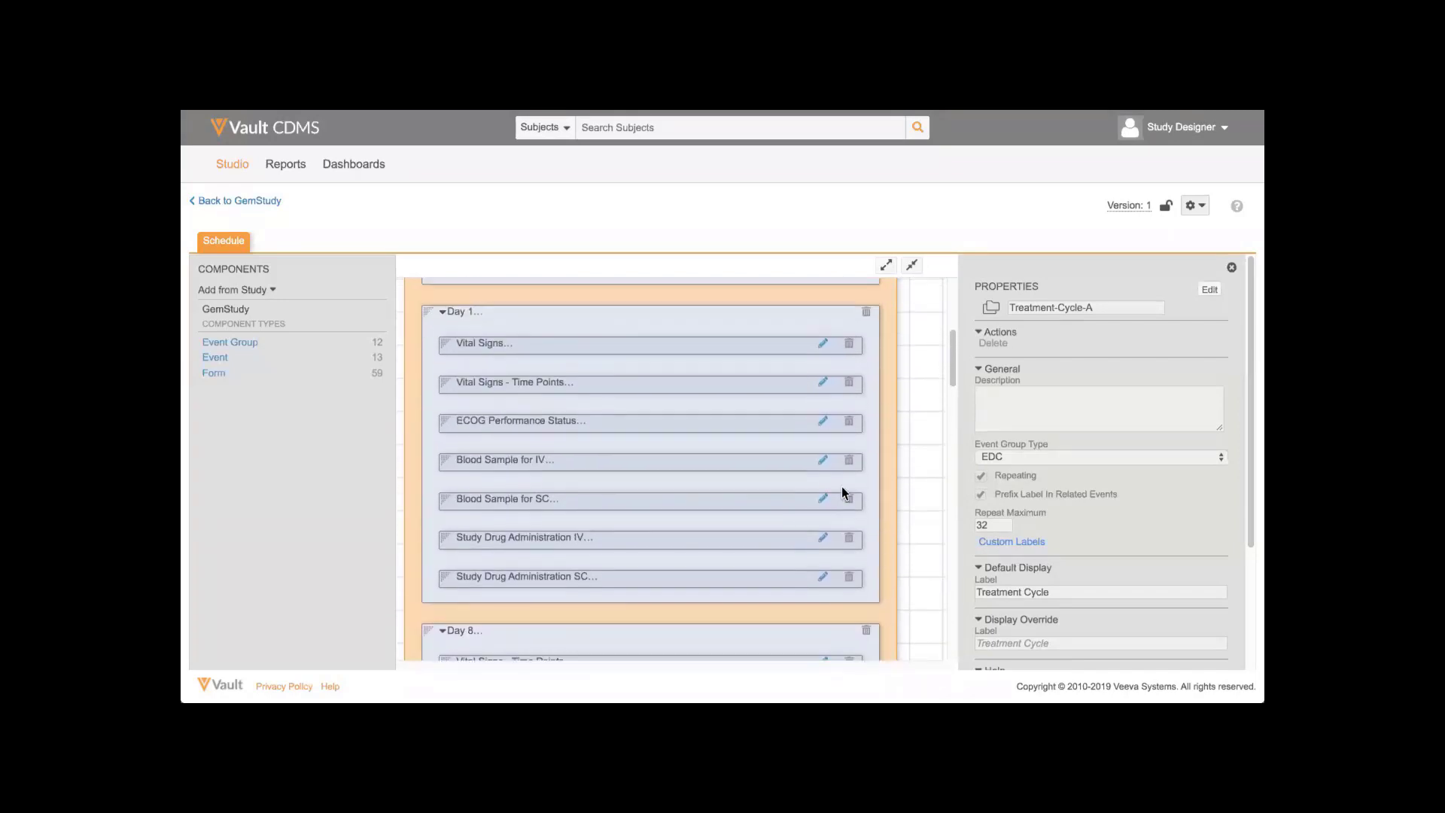
pyautogui.scroll(1, 841, 491)
pyautogui.scroll(2, 841, 492)
pyautogui.scroll(1, 841, 493)
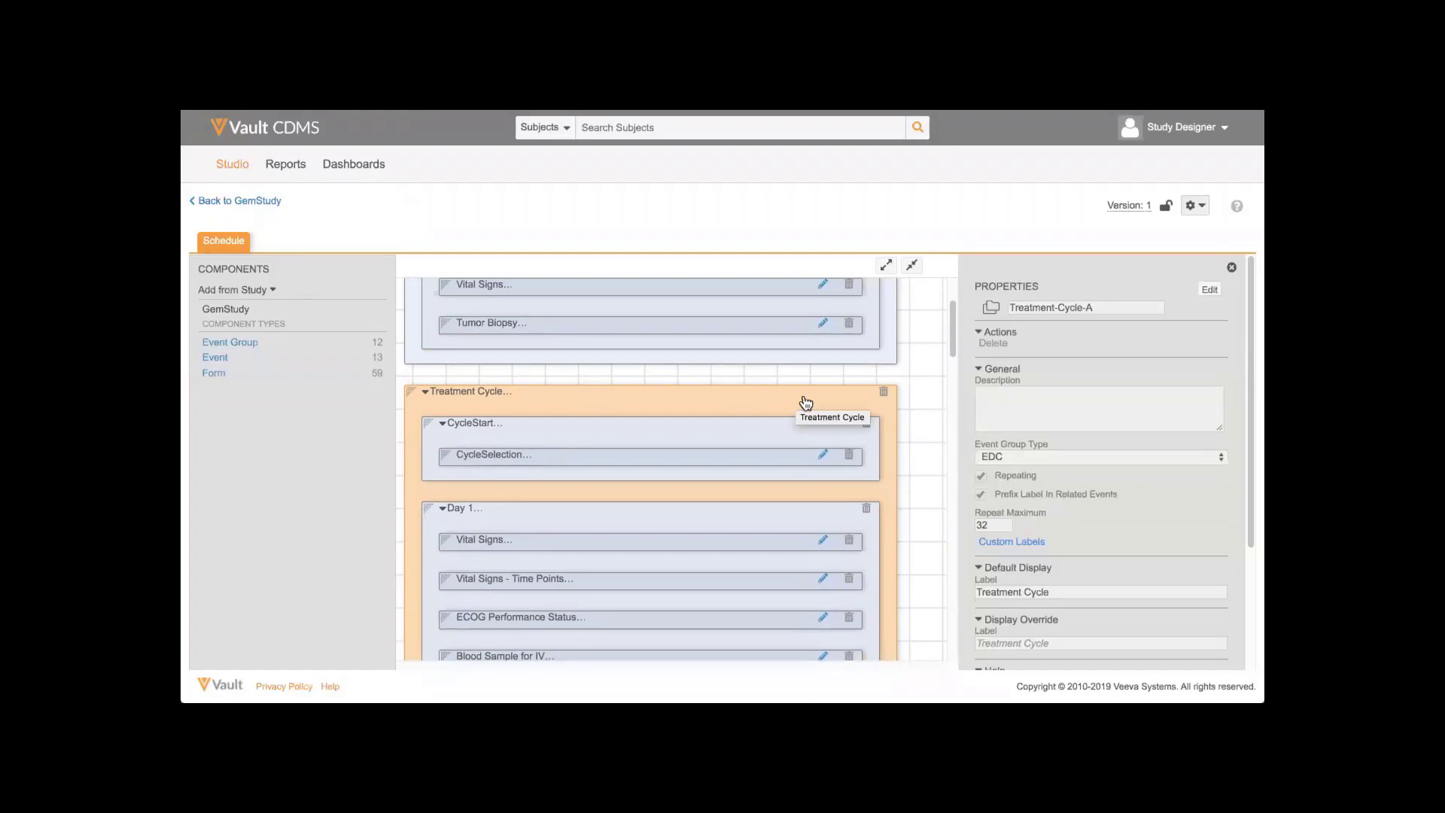
# Step: Prefix Treatment Cycle 3's label with 'Odd: ' and cycle 4's with 'Even: ', then save
pyautogui.click(992, 545)
pyautogui.write('Even: Treatment Cycle (2)')
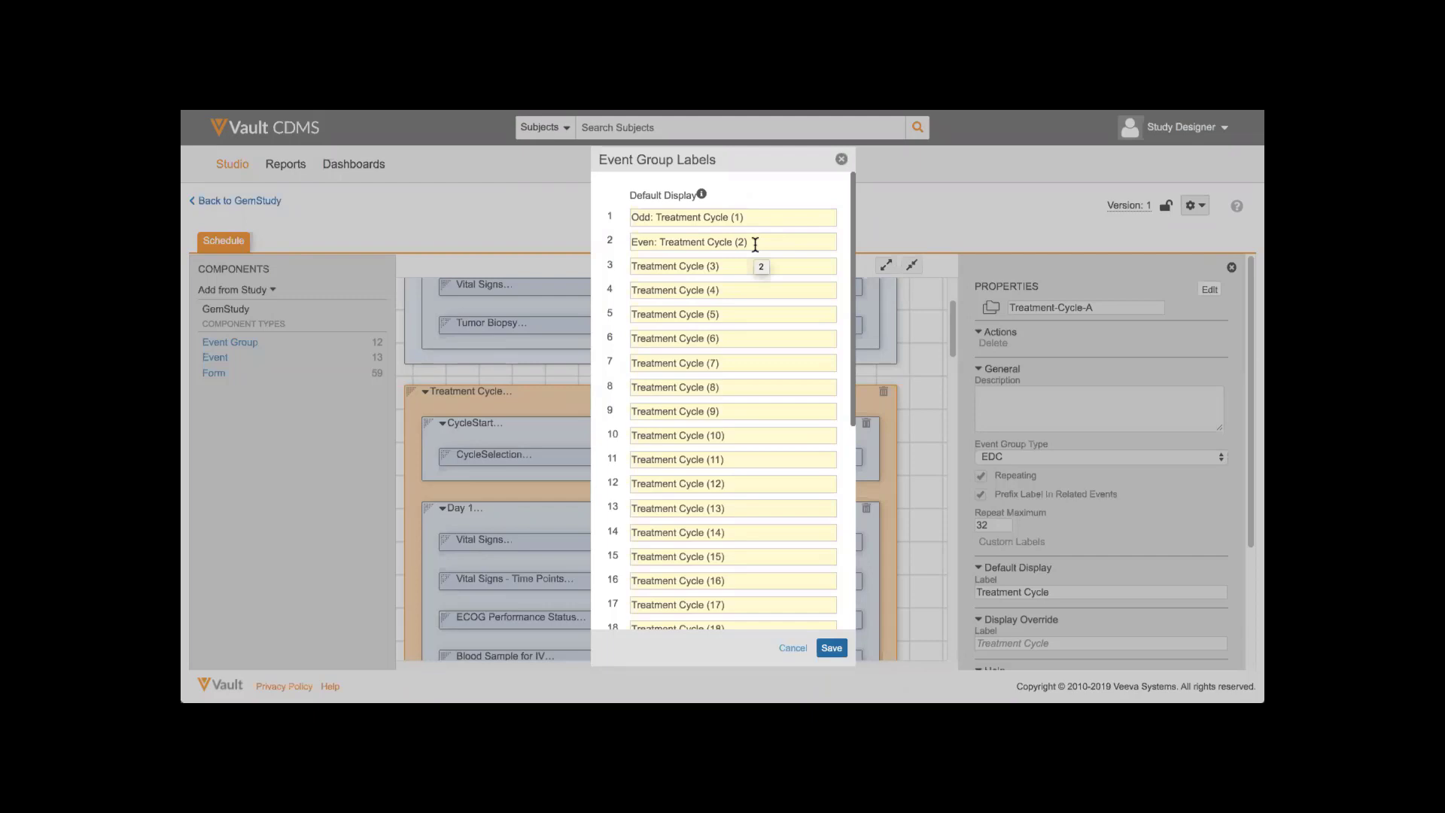
pyautogui.click(638, 268)
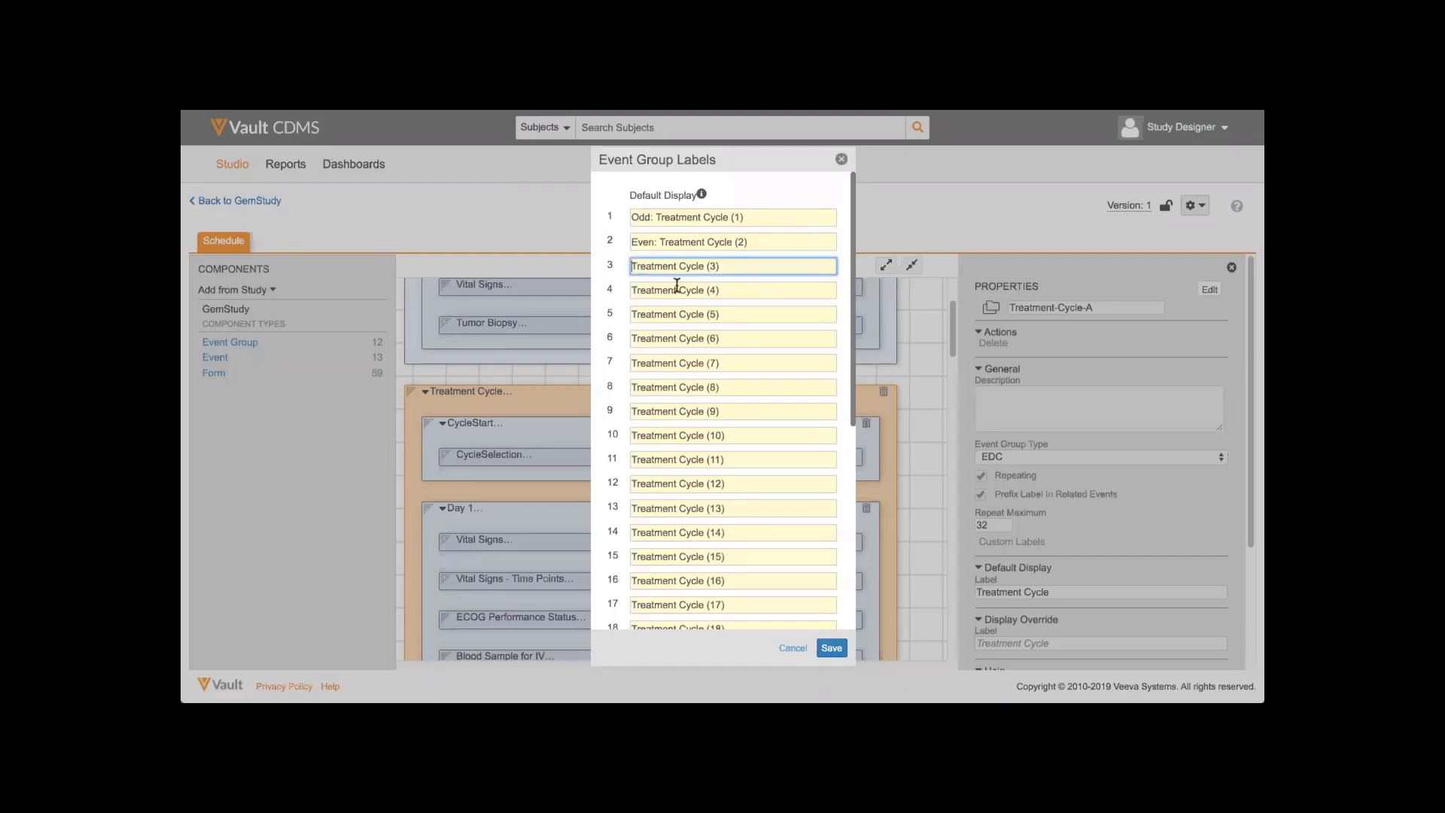
pyautogui.write('Odd:')
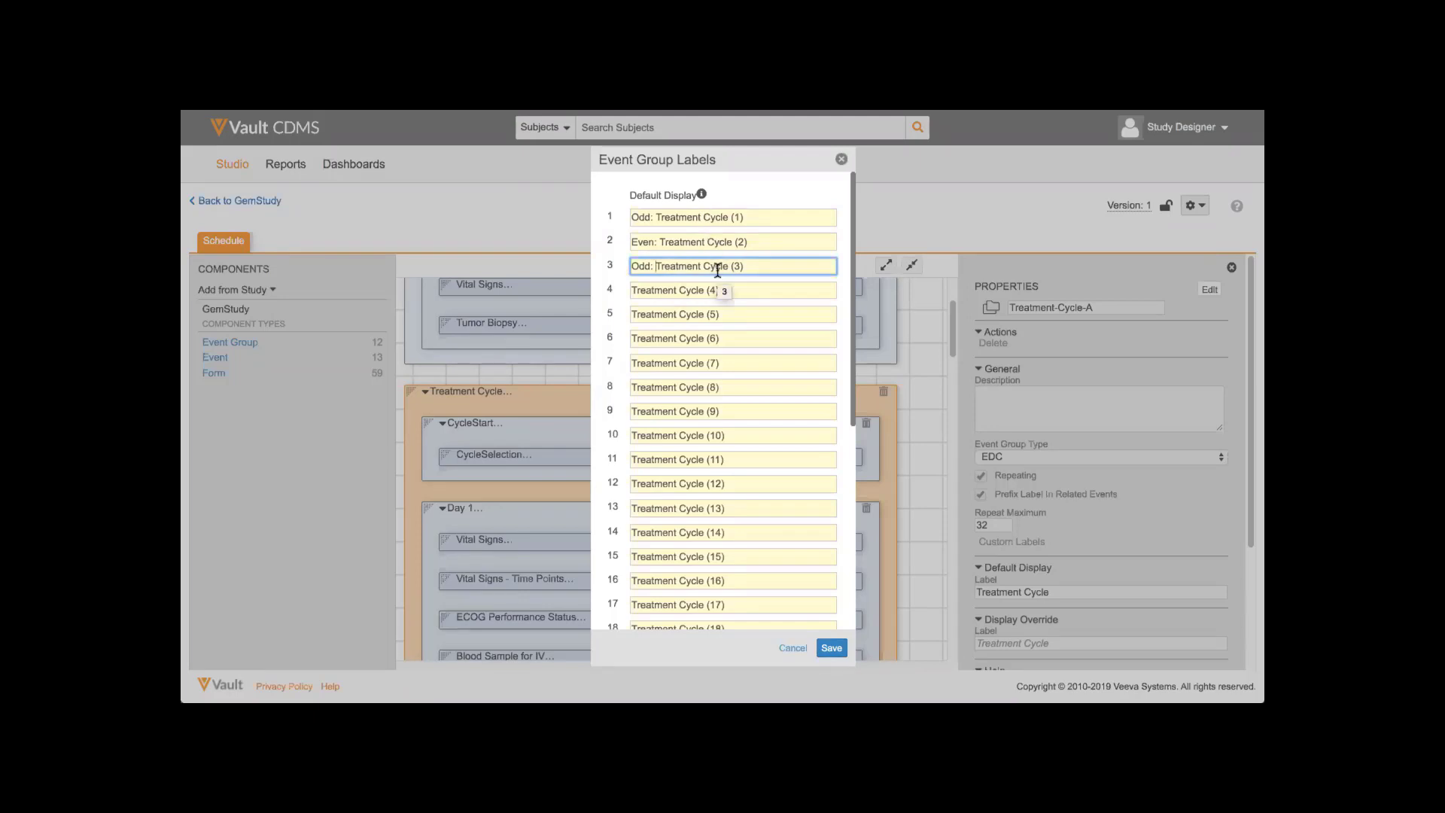
pyautogui.click(638, 286)
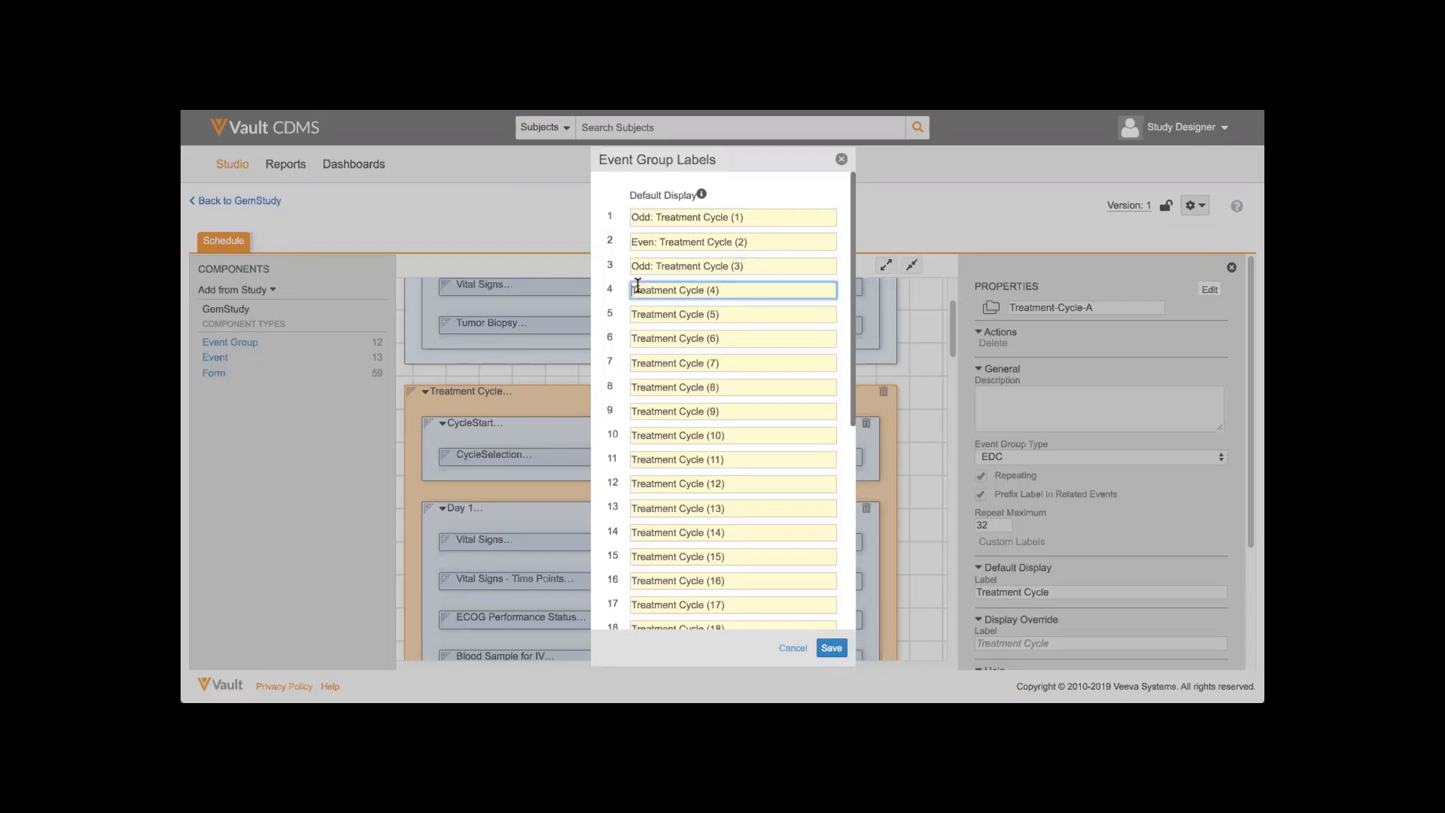
pyautogui.write('Even:')
pyautogui.click(833, 651)
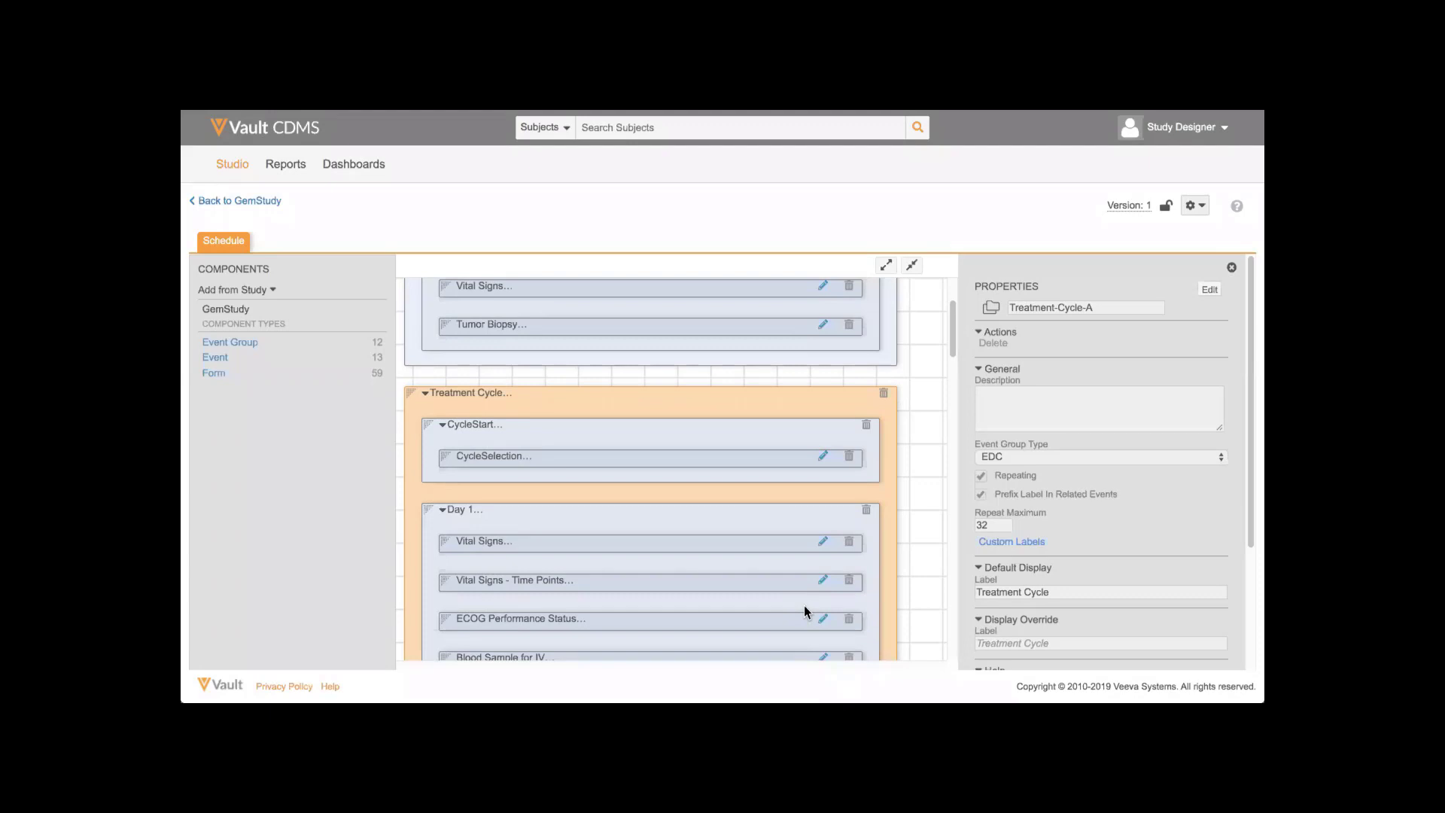
pyautogui.scroll(-1, 804, 606)
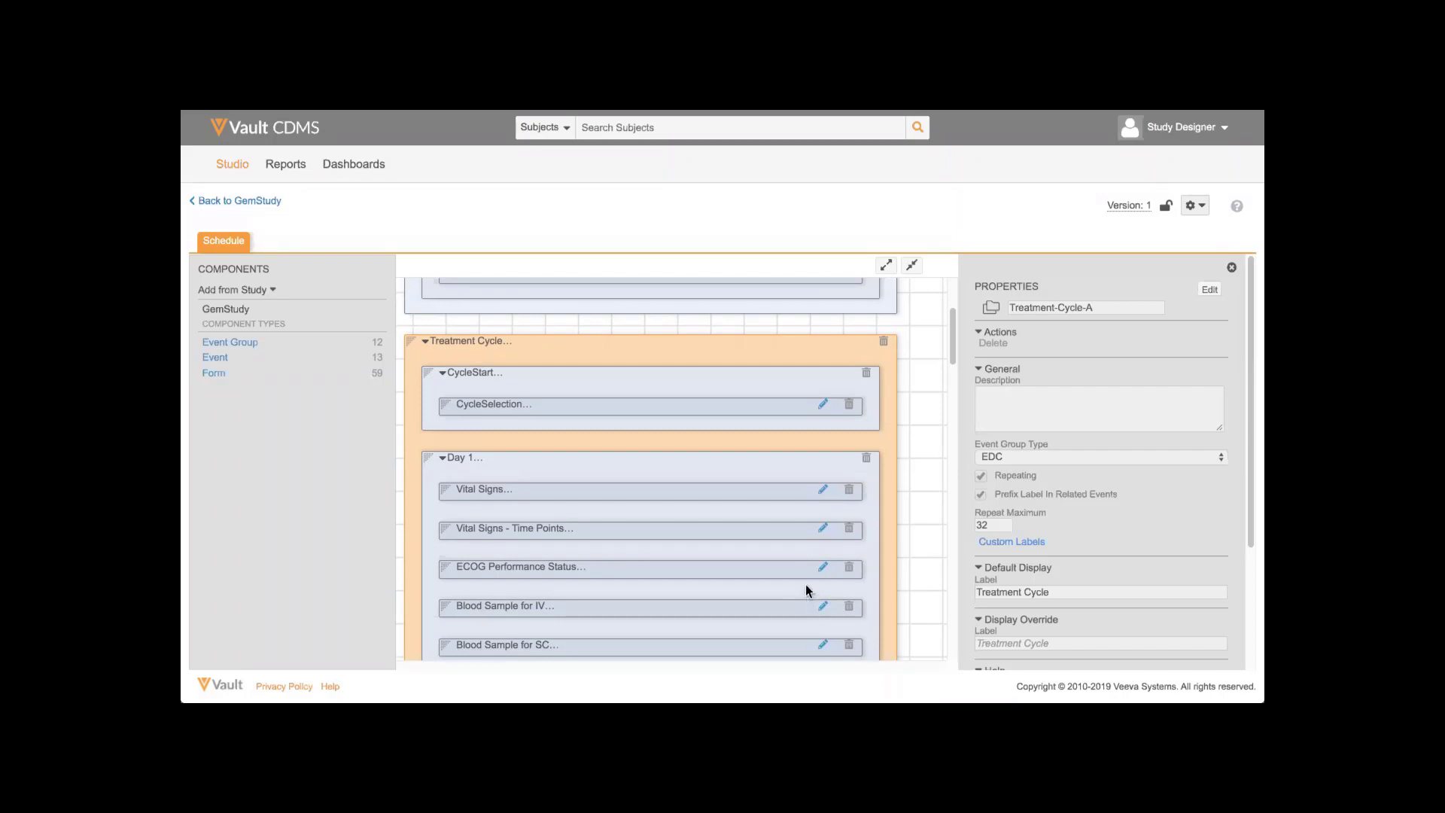
pyautogui.scroll(-2, 807, 587)
pyautogui.scroll(-1, 806, 585)
pyautogui.scroll(-3, 807, 585)
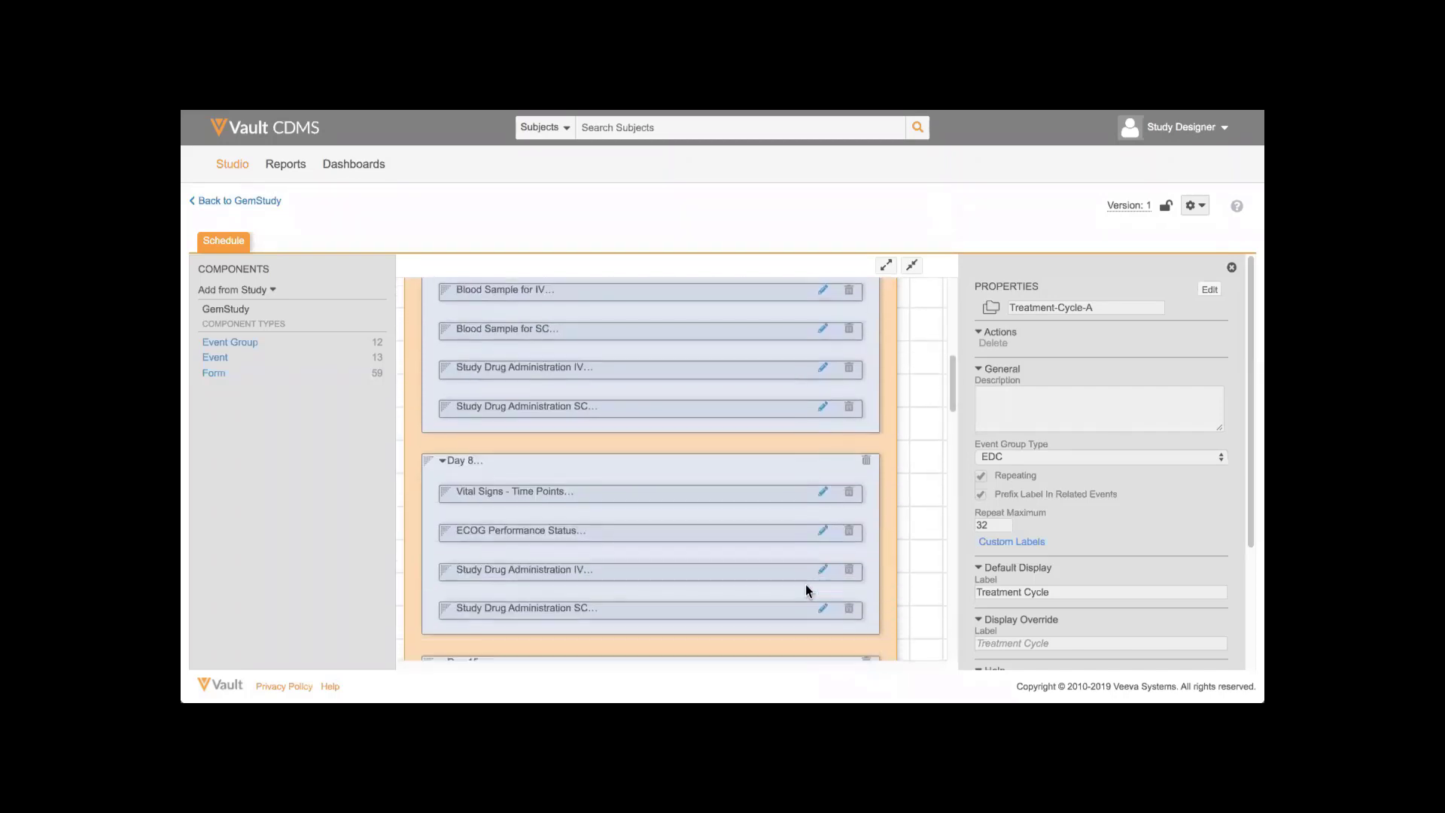
pyautogui.scroll(-1, 805, 589)
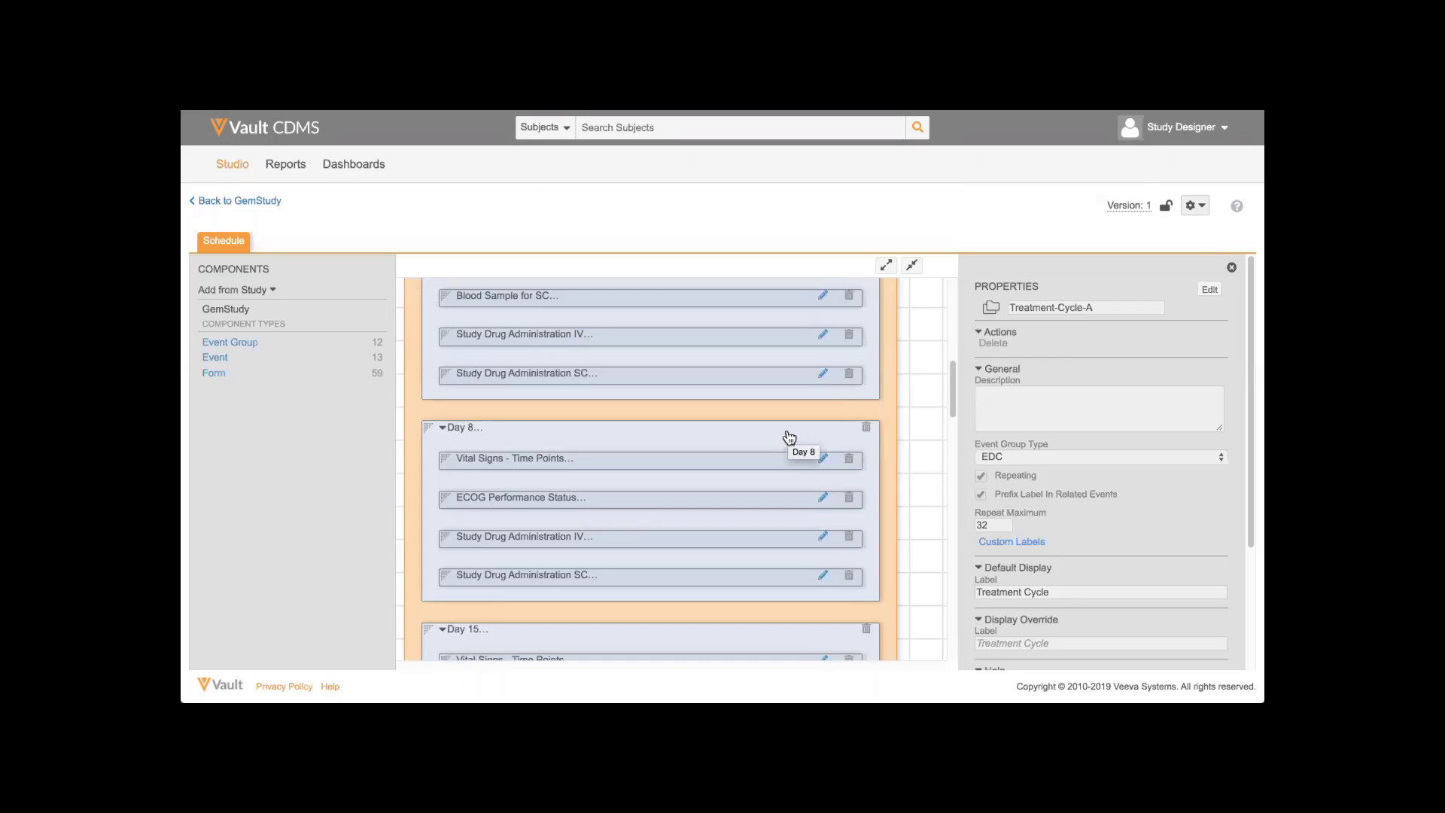
# Step: Show the Day 8 visit's properties, marked Dynamic and labeled Day 8
pyautogui.click(788, 437)
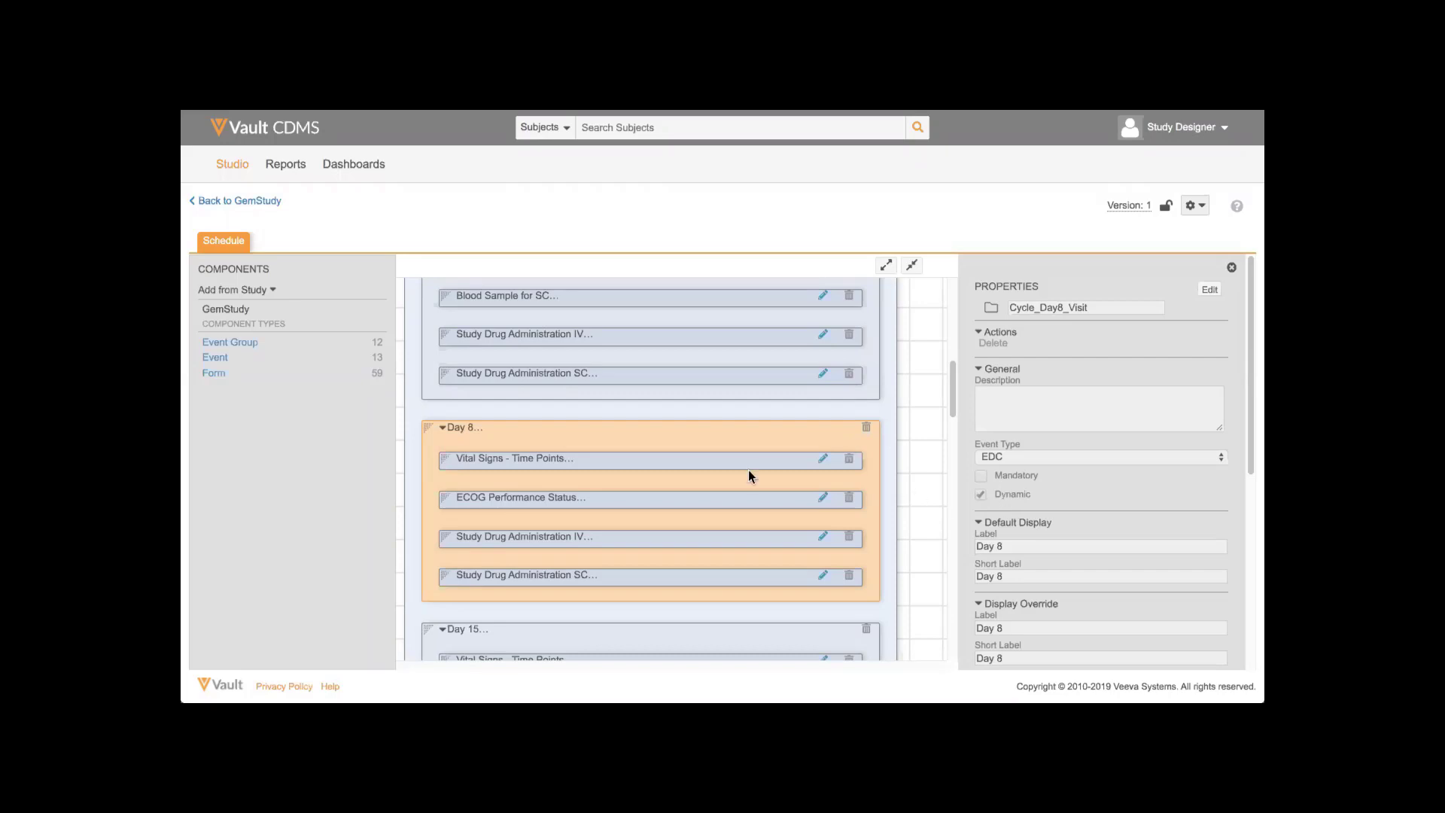
pyautogui.scroll(1, 673, 465)
pyautogui.scroll(1, 676, 465)
pyautogui.scroll(1, 677, 463)
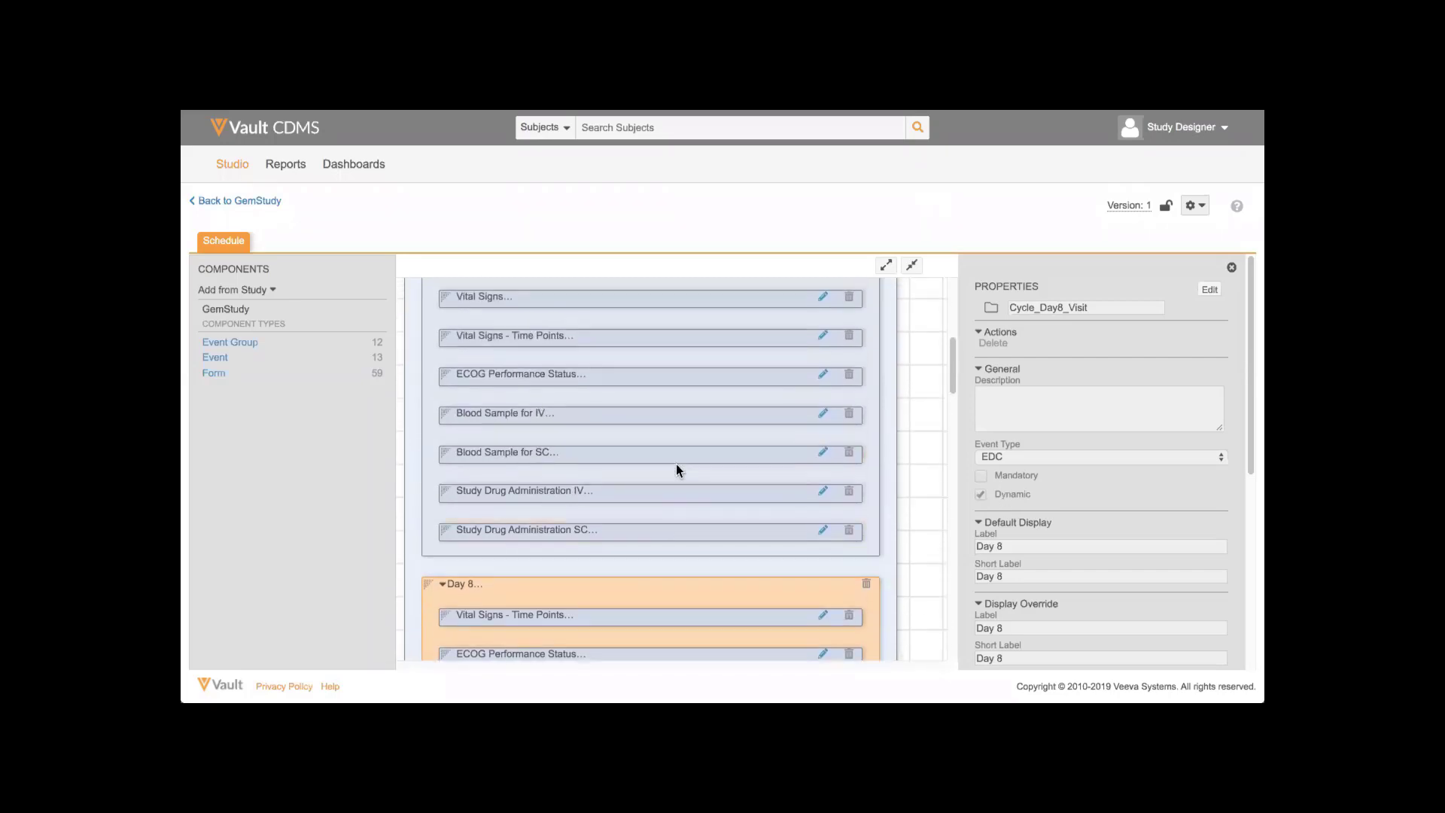
pyautogui.scroll(1, 676, 464)
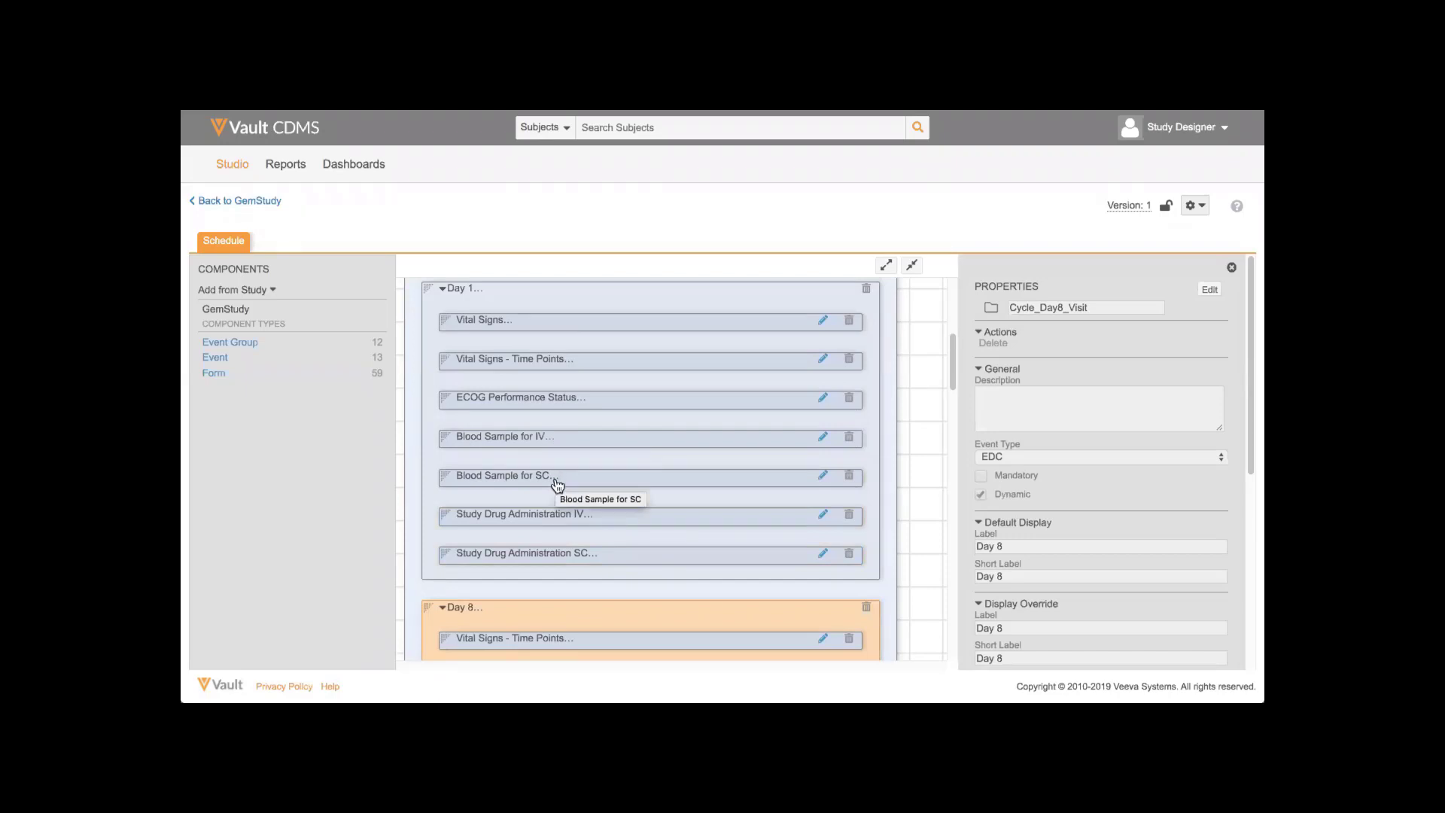
# Step: Select the Day 1 Blood Sample for IV form to view its dynamic properties
pyautogui.click(568, 442)
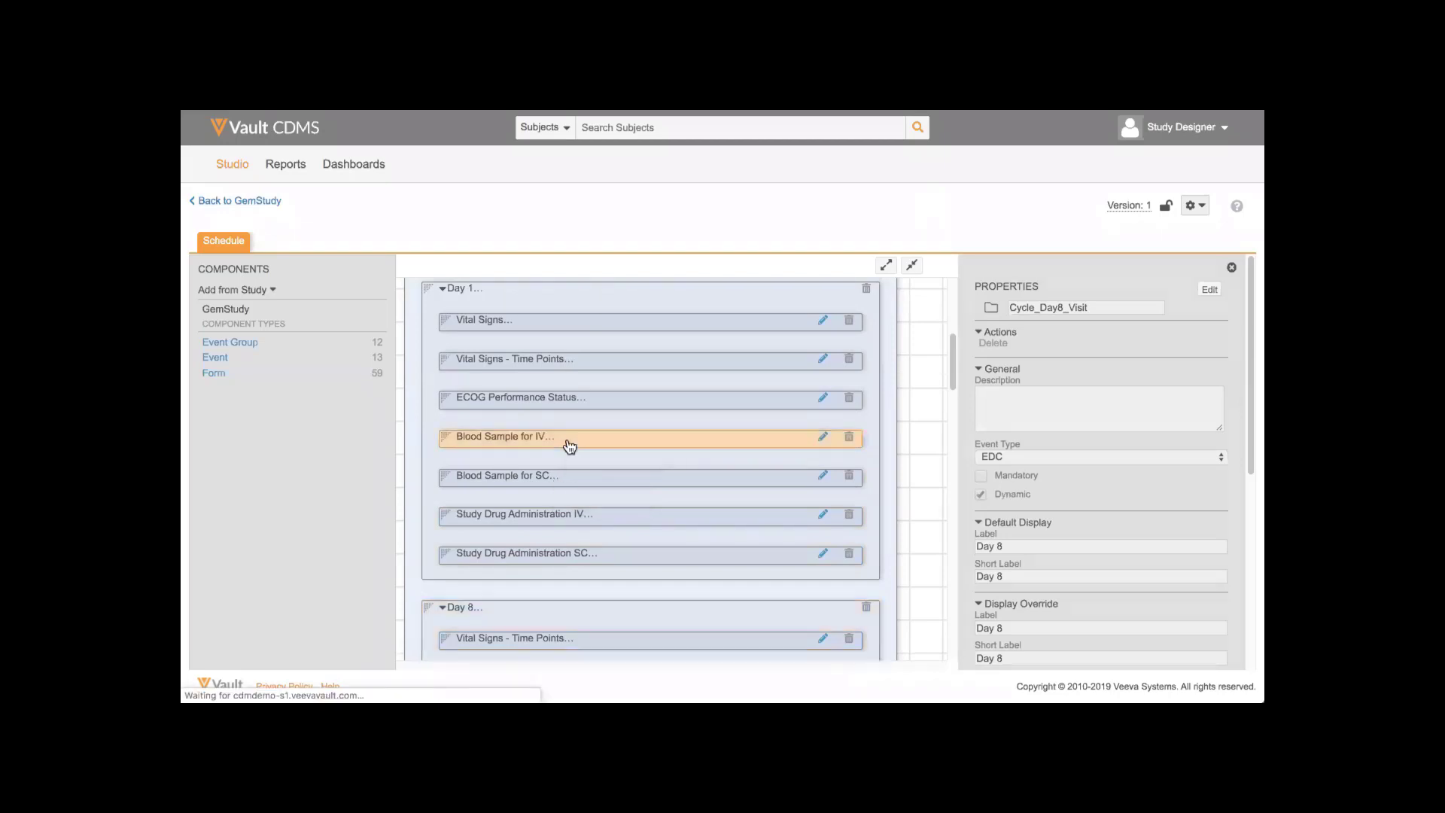